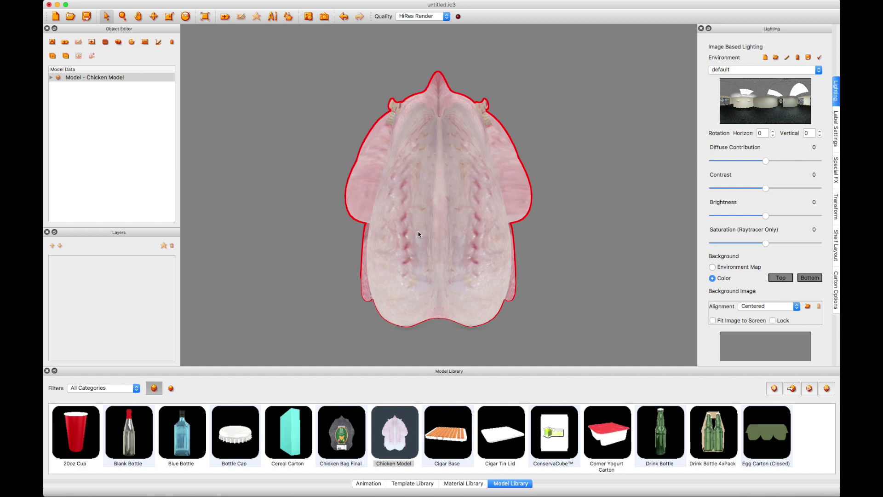
# Apply the Sealed Shrink template to the chicken model.
pyautogui.click(407, 485)
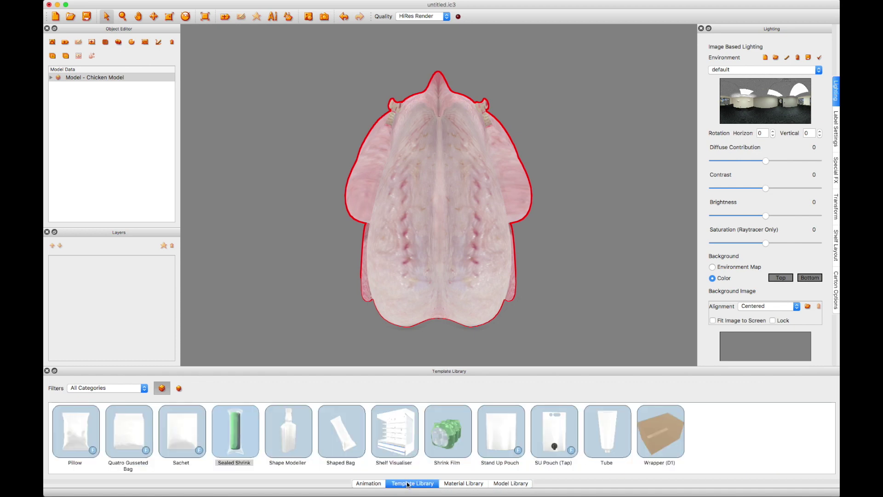
pyautogui.moveTo(234, 446); pyautogui.dragTo(440, 244)
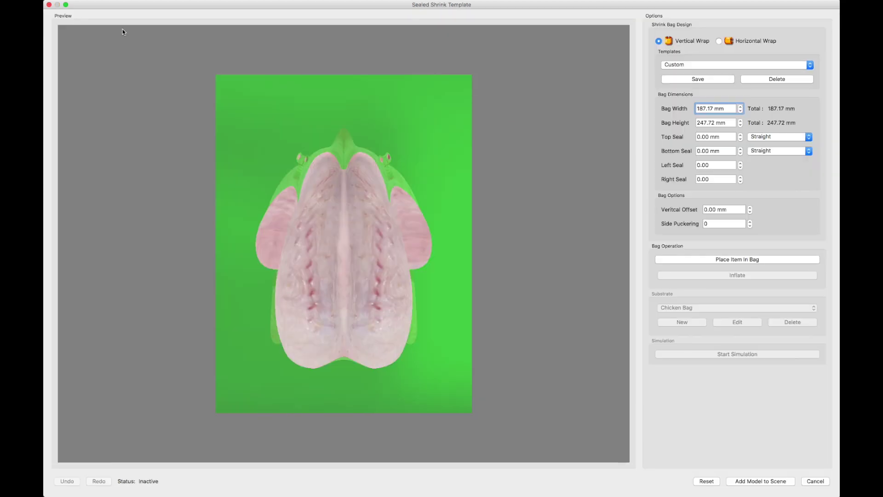
pyautogui.moveTo(122, 31); pyautogui.dragTo(301, 75)
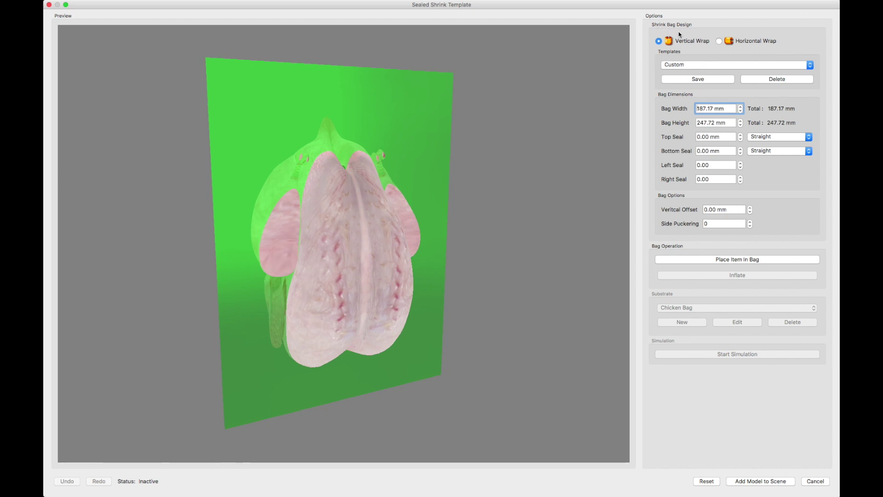
# Choose vertical wrap for the shrink bag and set its width to 220 mm and height to 270 mm.
pyautogui.click(720, 41)
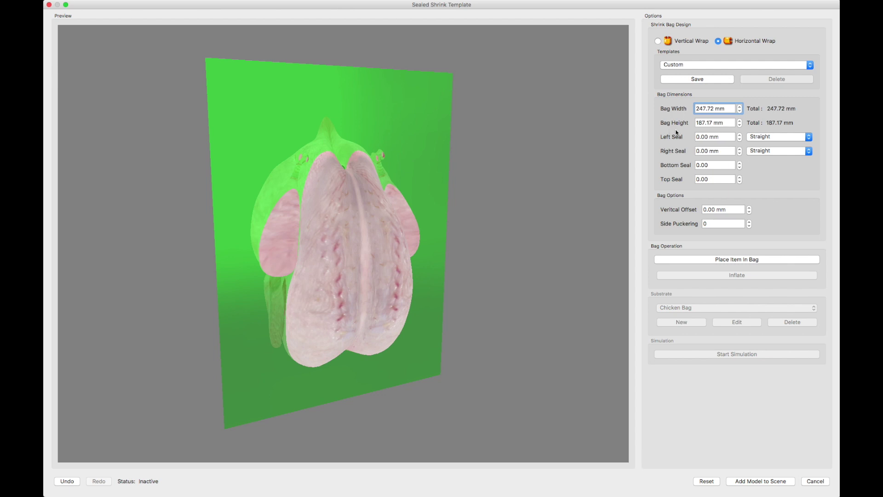
pyautogui.click(659, 41)
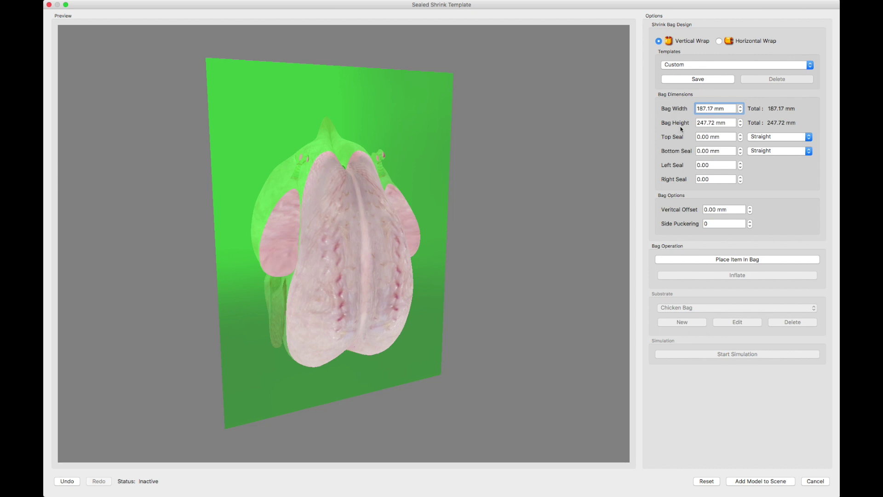
pyautogui.moveTo(730, 109); pyautogui.dragTo(685, 108)
pyautogui.write('220 mm')
pyautogui.press('Tab')
pyautogui.write('270 mm')
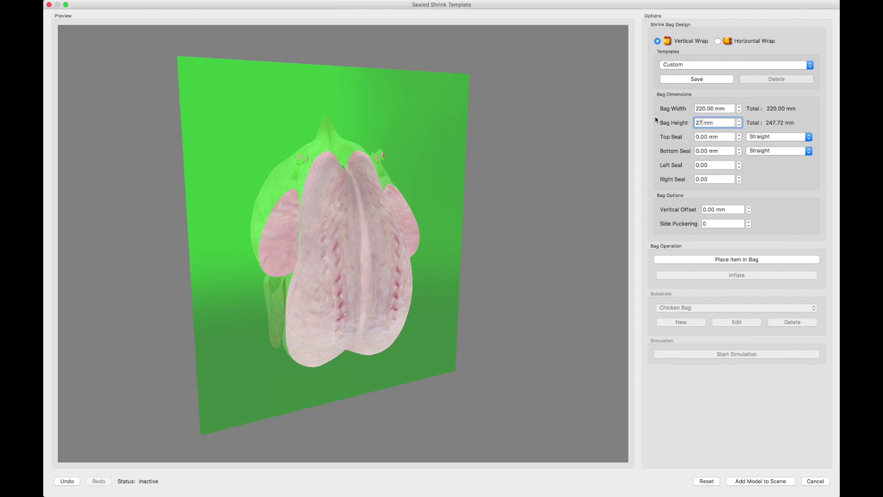
pyautogui.press('Tab')
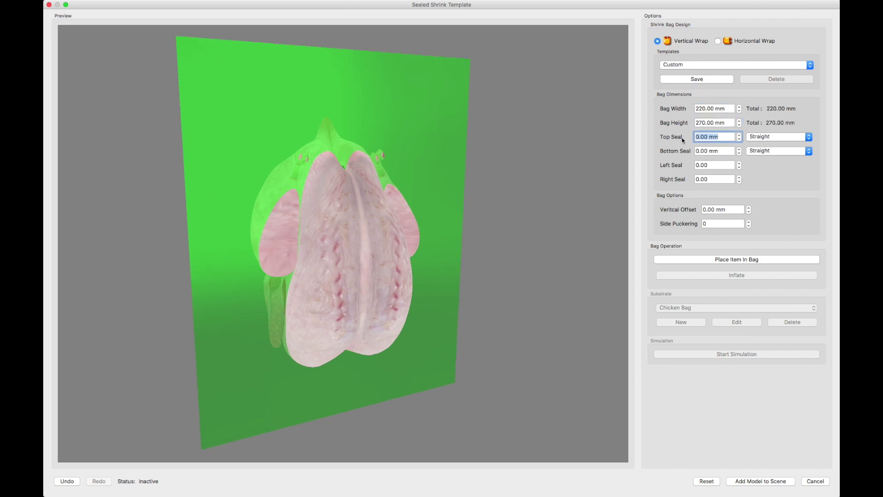
# Set the bag's top, bottom, left and right seals to 5 mm each.
pyautogui.write('5')
pyautogui.press('Tab')
pyautogui.write('5')
pyautogui.click(693, 165)
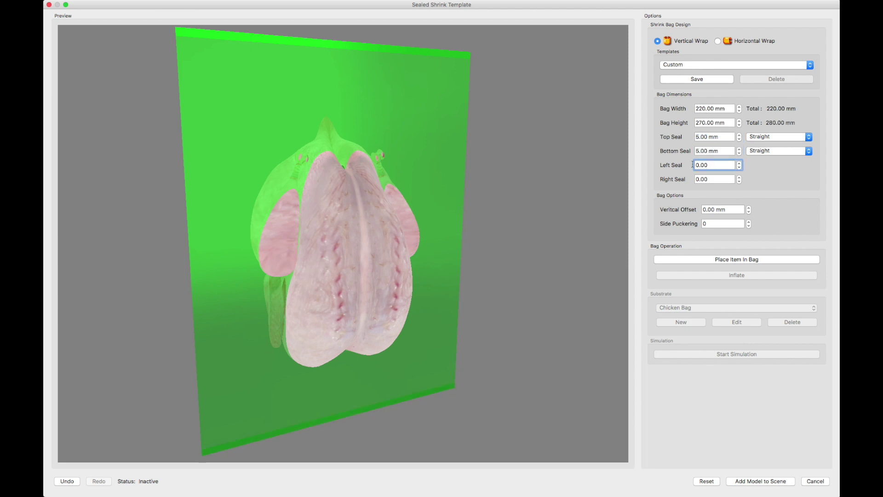
pyautogui.press('Tab')
pyautogui.write('5')
pyautogui.press('Return')
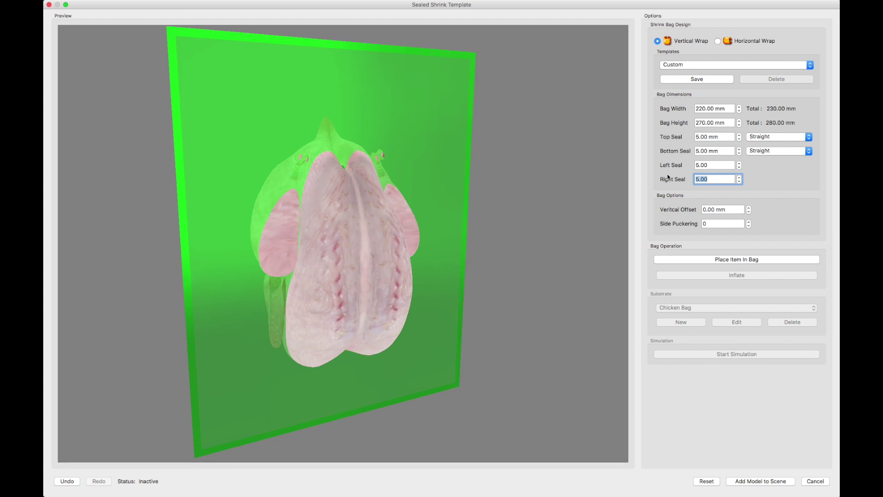
# Try the Curve shape on the bag's top and bottom seals and return both to Straight.
pyautogui.click(780, 136)
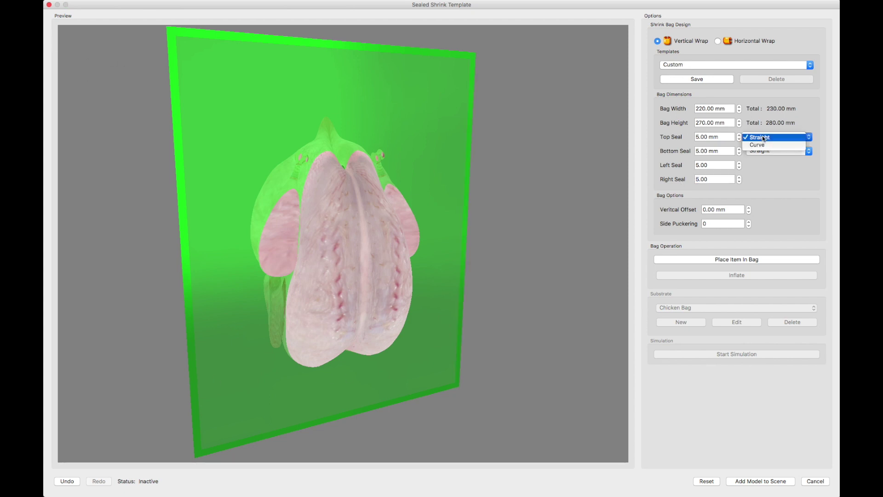
pyautogui.click(765, 145)
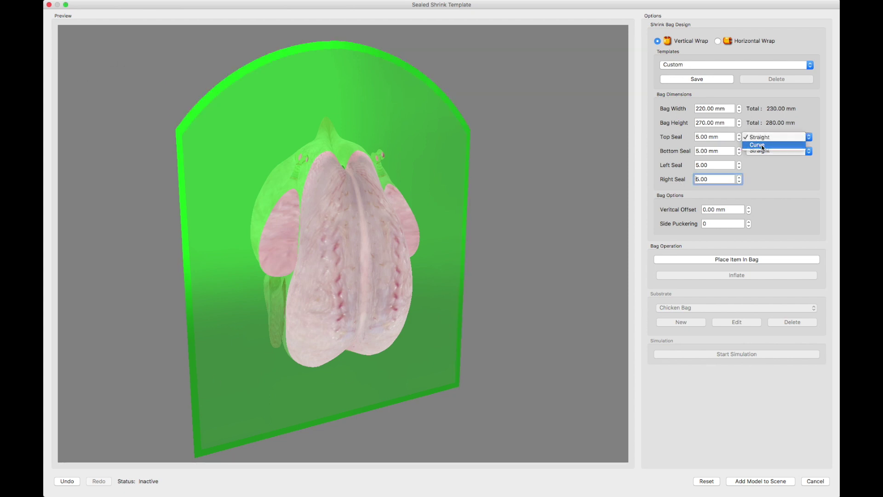
pyautogui.click(764, 151)
pyautogui.click(763, 159)
pyautogui.click(763, 151)
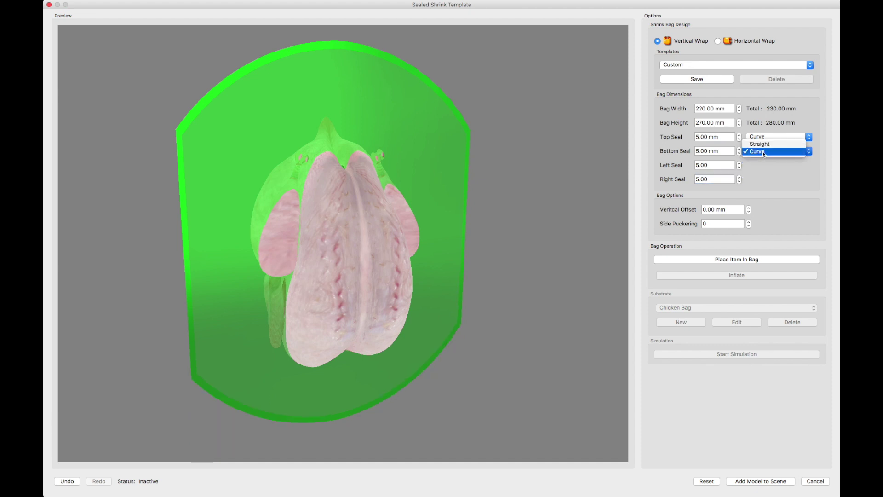
pyautogui.click(763, 145)
pyautogui.click(763, 136)
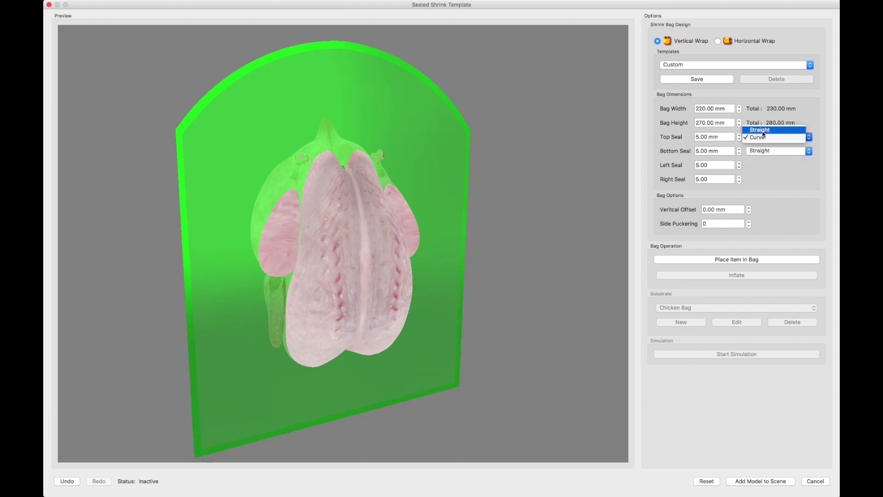
pyautogui.click(763, 131)
# Try vertical offsets such as -20 mm and -10 mm for the bag and reset the offset to 0 mm.
pyautogui.click(732, 210)
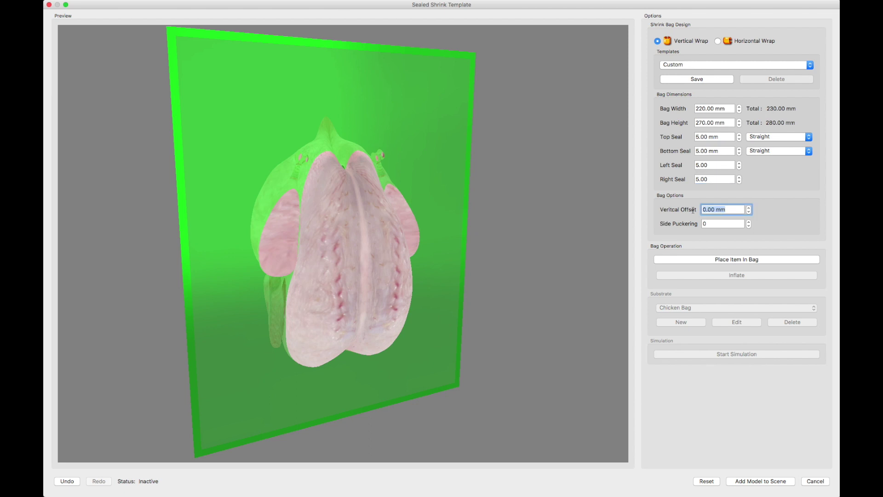
pyautogui.write('-20')
pyautogui.press('Return')
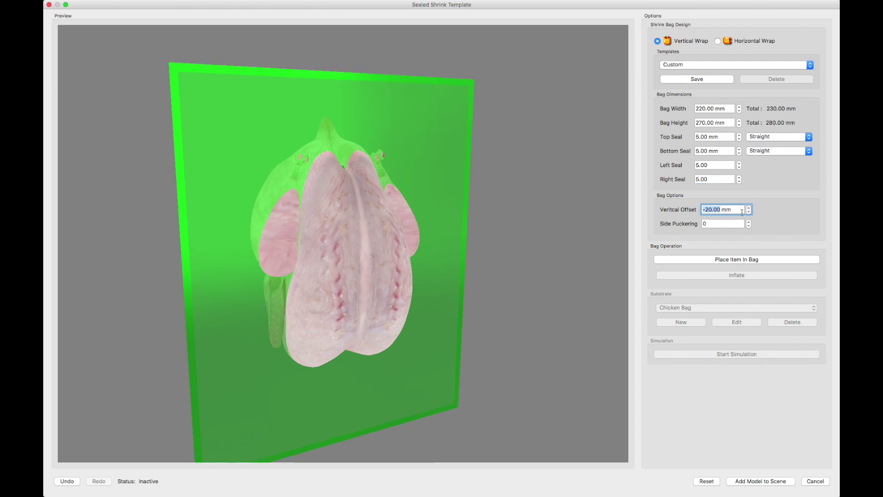
pyautogui.click(749, 208)
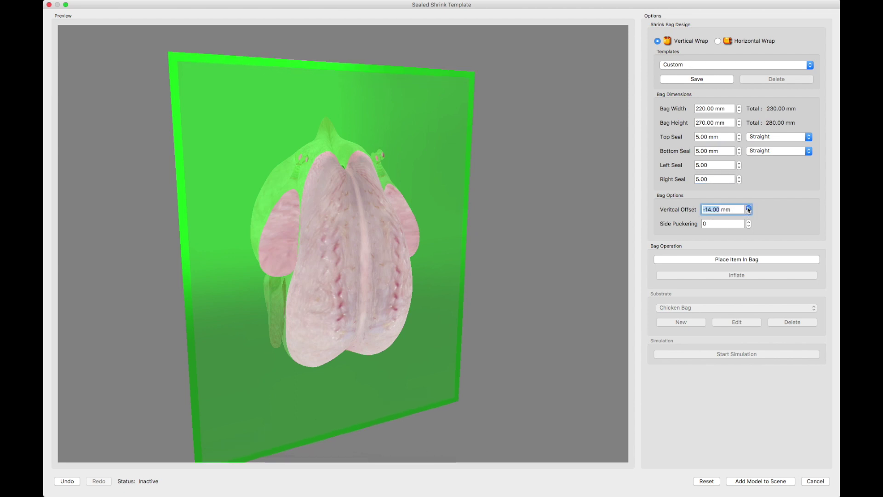
pyautogui.click(748, 208)
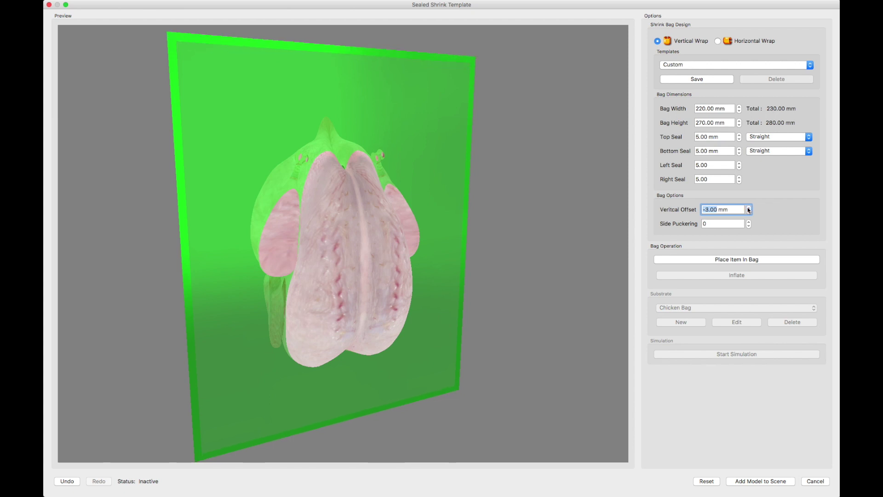
pyautogui.click(750, 213)
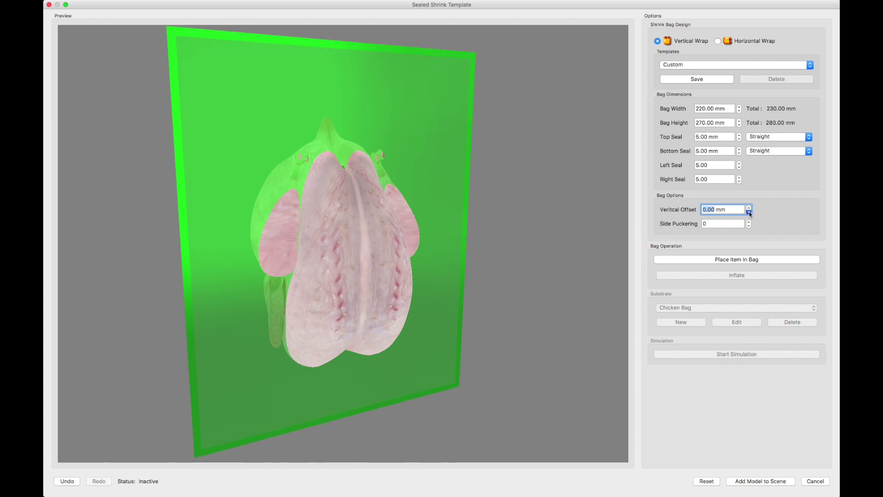
pyautogui.click(750, 212)
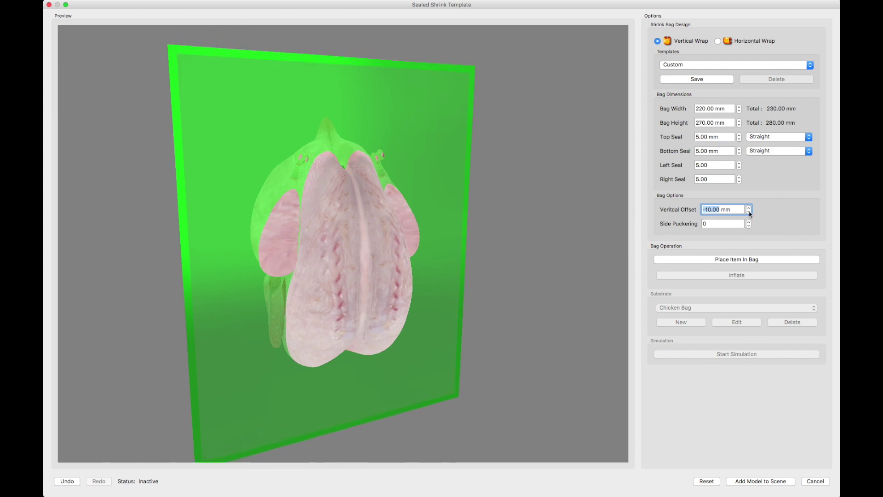
pyautogui.write('0')
pyautogui.press('Tab')
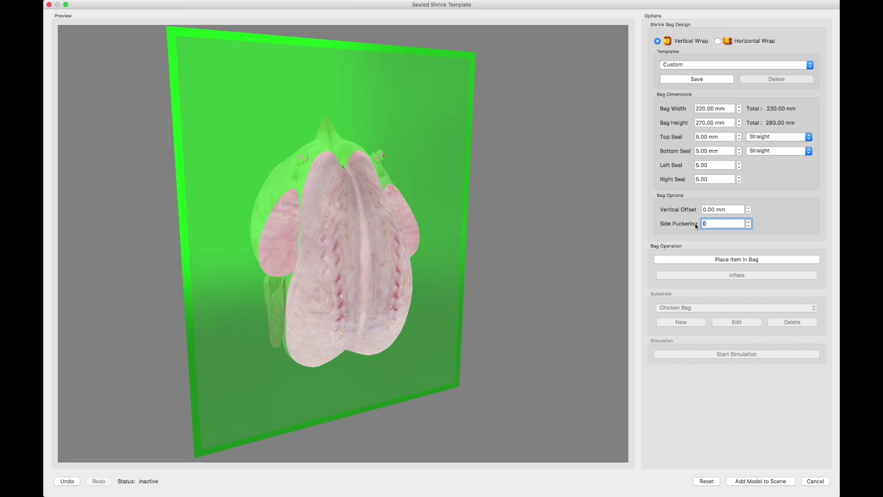
# Set the side puckering to 10 and save the bag design as a template named Chicken Bag2.
pyautogui.write('10')
pyautogui.press('Return')
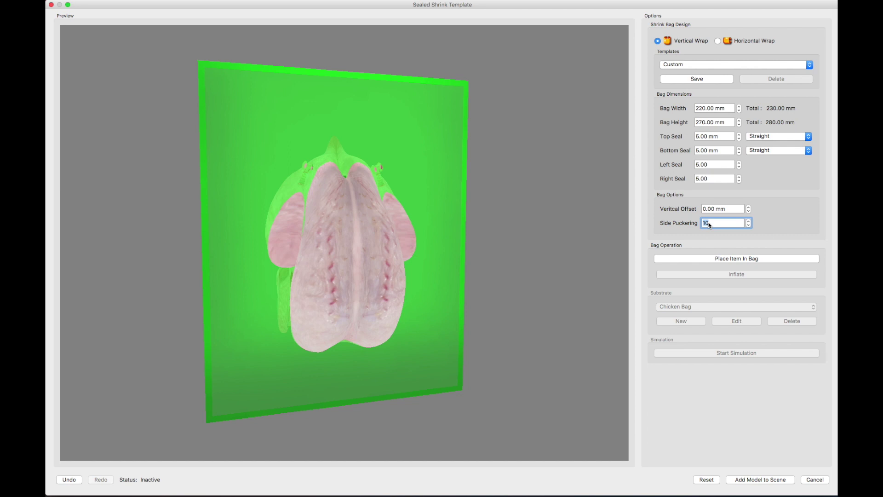
pyautogui.click(699, 79)
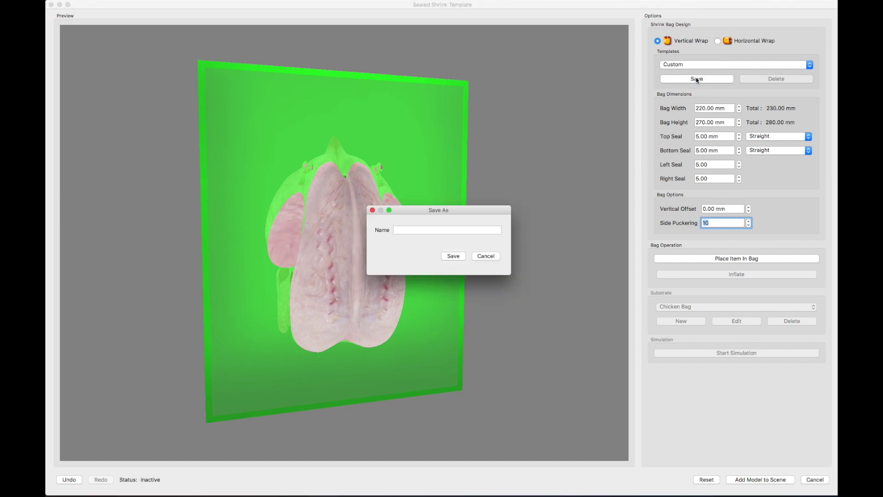
pyautogui.write('Chick')
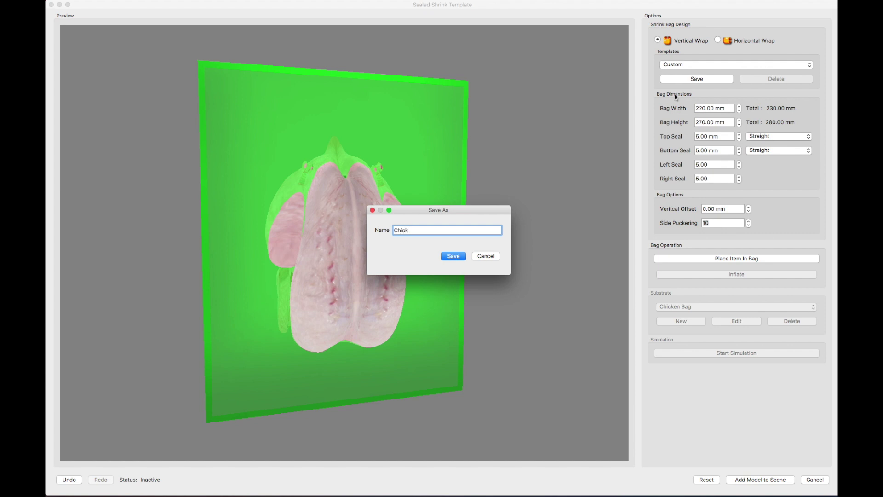
pyautogui.write('en Bag2')
pyautogui.click(454, 256)
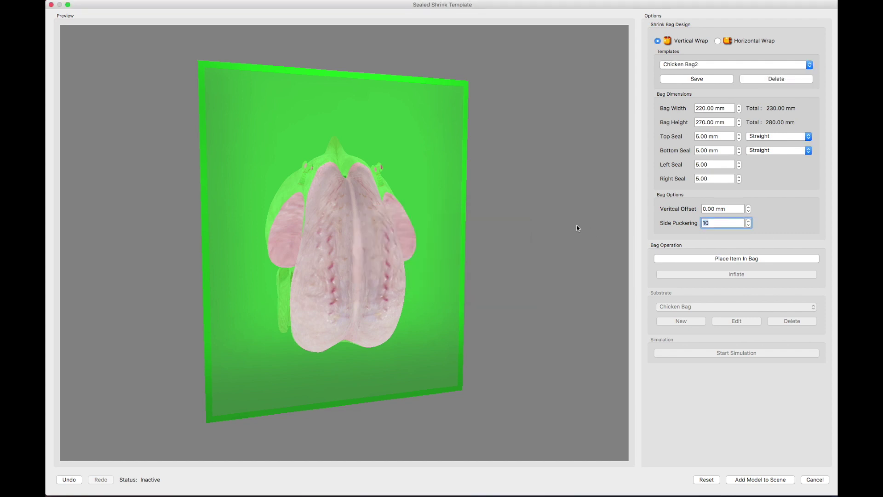
# Switch to the saved Chicken Bag template and back to Chicken Bag2.
pyautogui.click(695, 68)
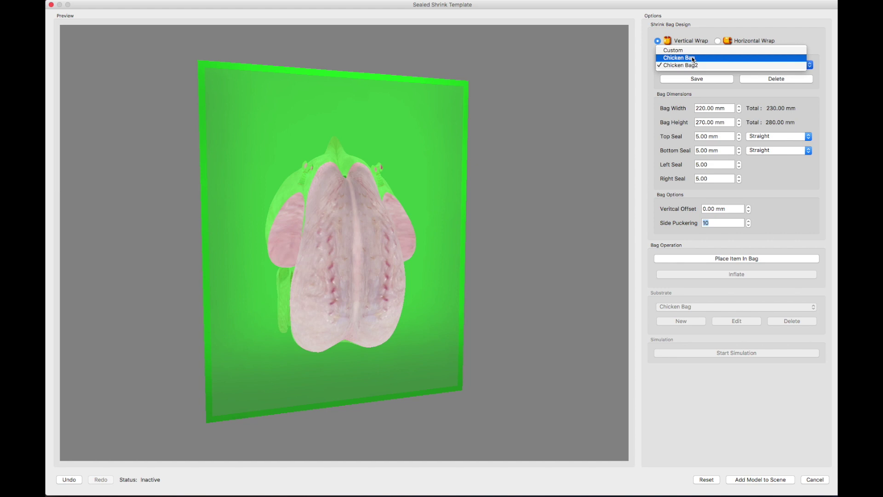
pyautogui.click(694, 58)
pyautogui.click(692, 60)
pyautogui.click(704, 74)
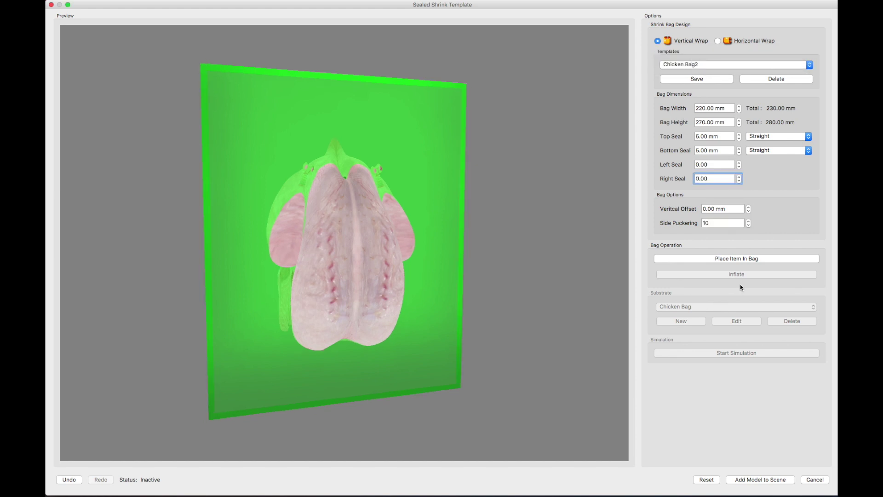
# Place the chicken model inside the shrink bag.
pyautogui.click(721, 259)
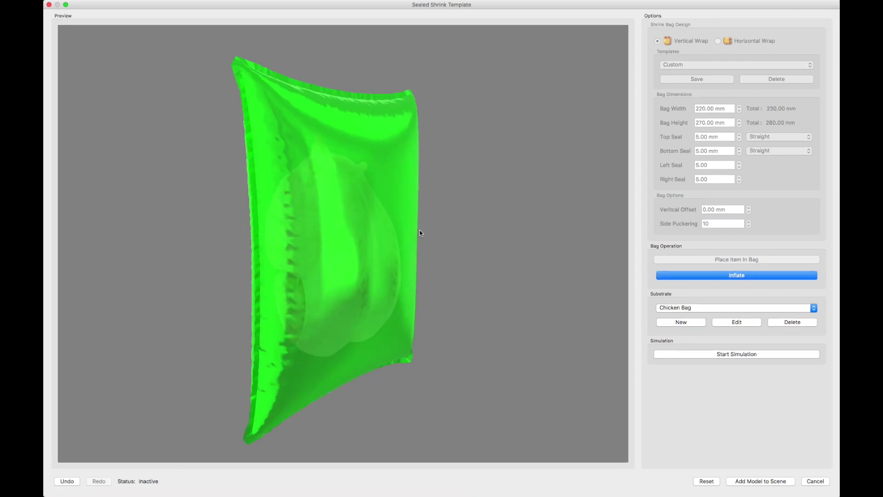
pyautogui.moveTo(420, 230); pyautogui.dragTo(576, 271)
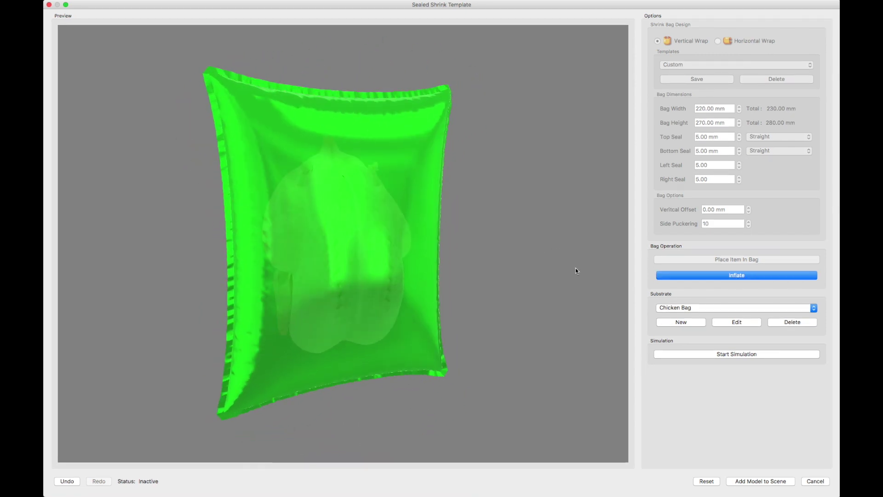
# Start a new shrink substrate and set its cut length shrink to 50%.
pyautogui.click(704, 311)
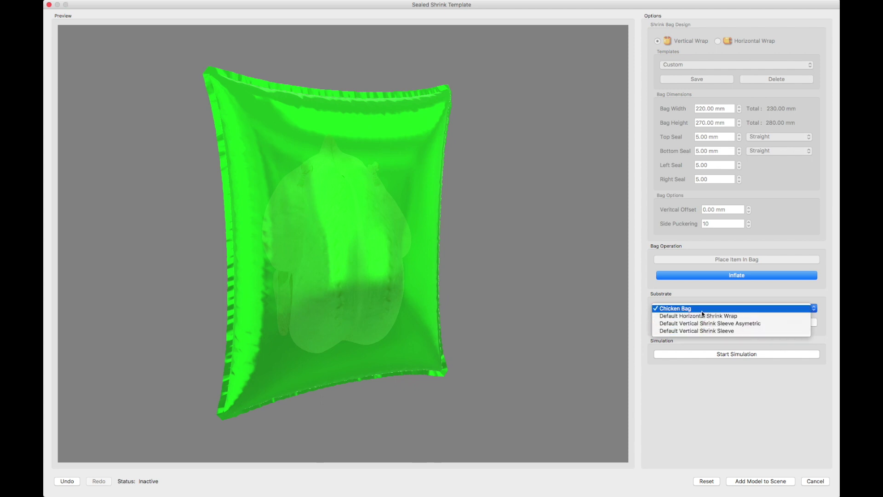
pyautogui.click(703, 309)
pyautogui.click(690, 323)
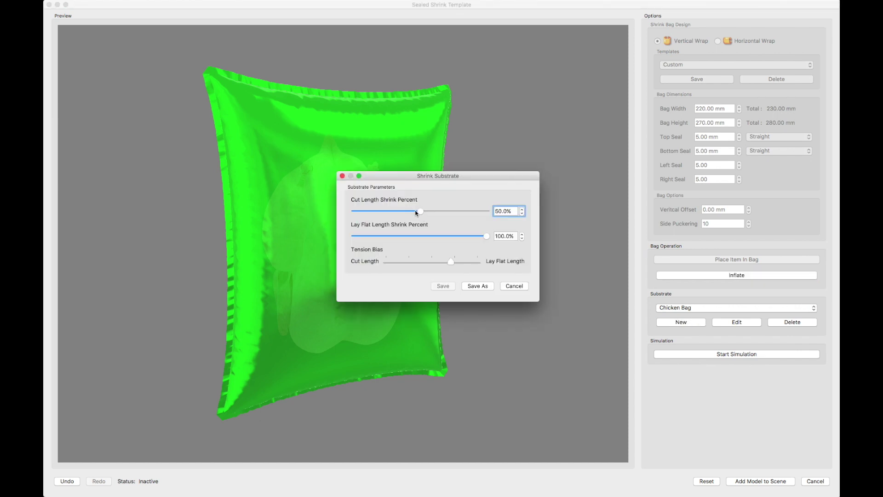
pyautogui.moveTo(513, 212); pyautogui.dragTo(465, 211)
pyautogui.write('50%')
pyautogui.press('Return')
# Set the substrate's lay flat length shrink to 100% and shift its tension bias toward Lay Flat Length.
pyautogui.doubleClick(506, 236)
pyautogui.write('90')
pyautogui.press('Return')
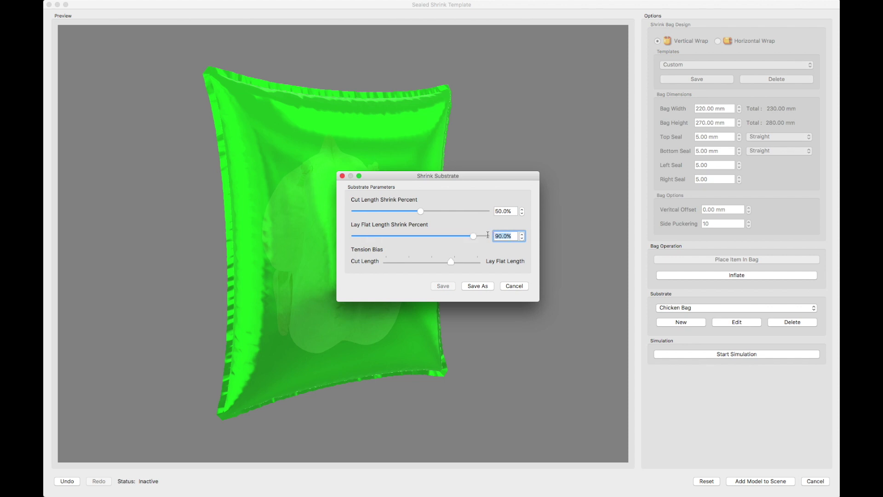
pyautogui.write('100')
pyautogui.moveTo(486, 236)
pyautogui.mouseDown()
pyautogui.moveTo(437, 237)
pyautogui.moveTo(496, 236)
pyautogui.mouseUp()
pyautogui.moveTo(430, 264); pyautogui.dragTo(449, 264)
# Save the substrate as Chicken Bag, overwriting the existing one, and keep it selected for the bag.
pyautogui.click(476, 285)
pyautogui.click(448, 244)
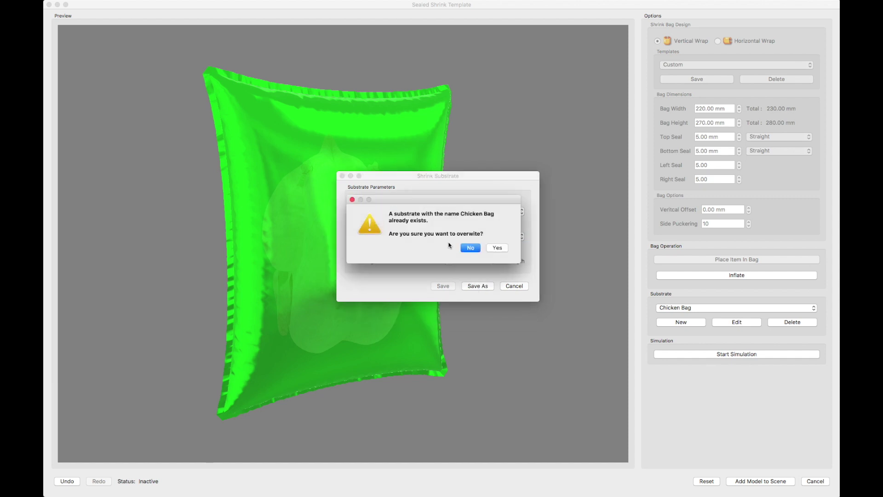
pyautogui.click(496, 247)
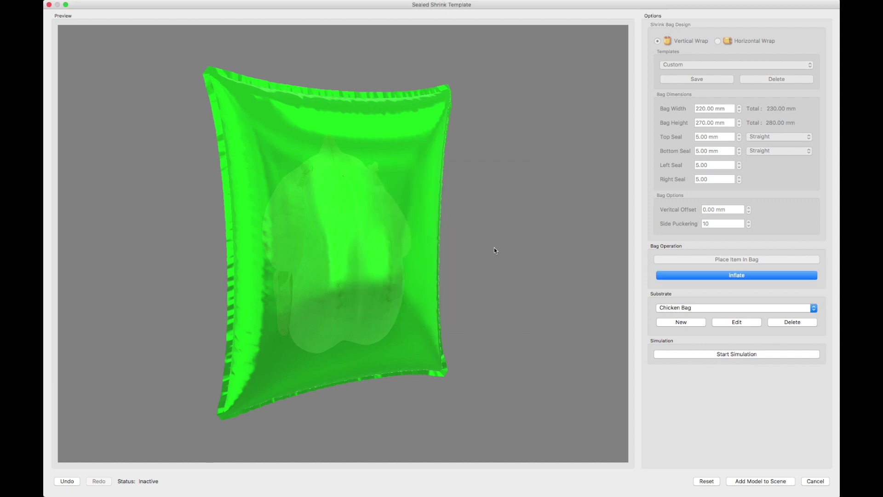
pyautogui.click(702, 310)
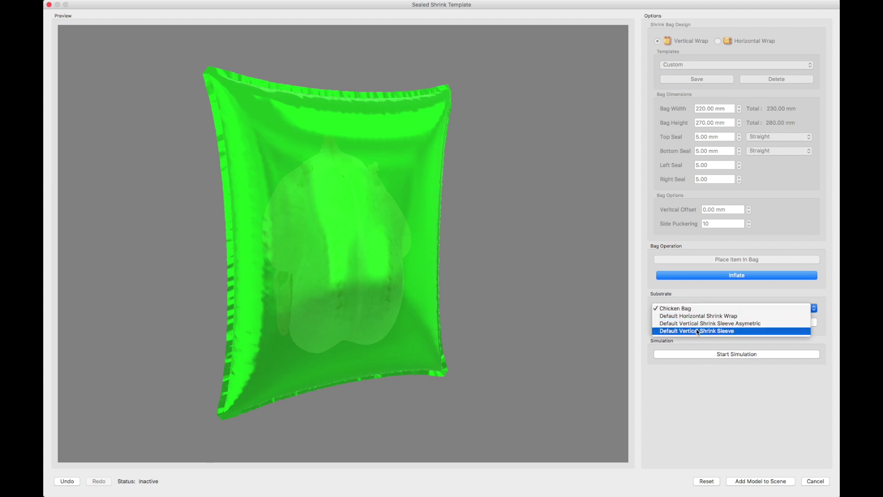
pyautogui.click(697, 308)
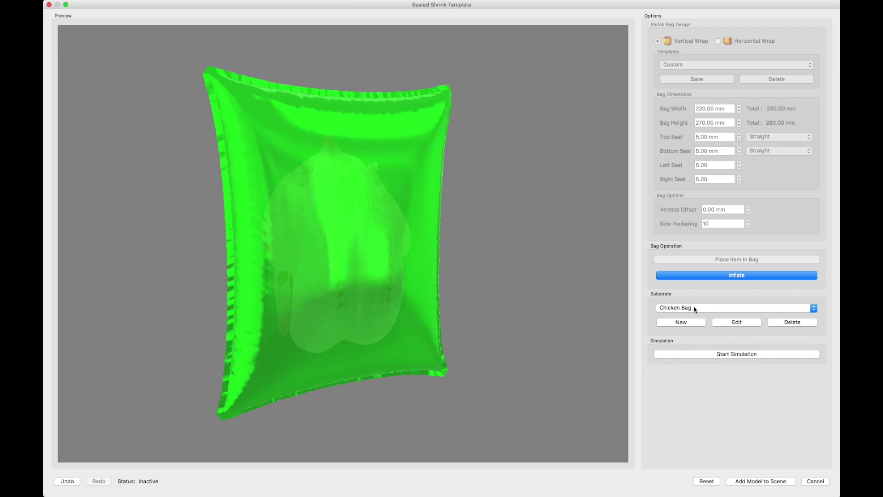
# Run a short trial of the shrink simulation, stop it, and undo both the shrinkage and the placement in the bag.
pyautogui.click(718, 354)
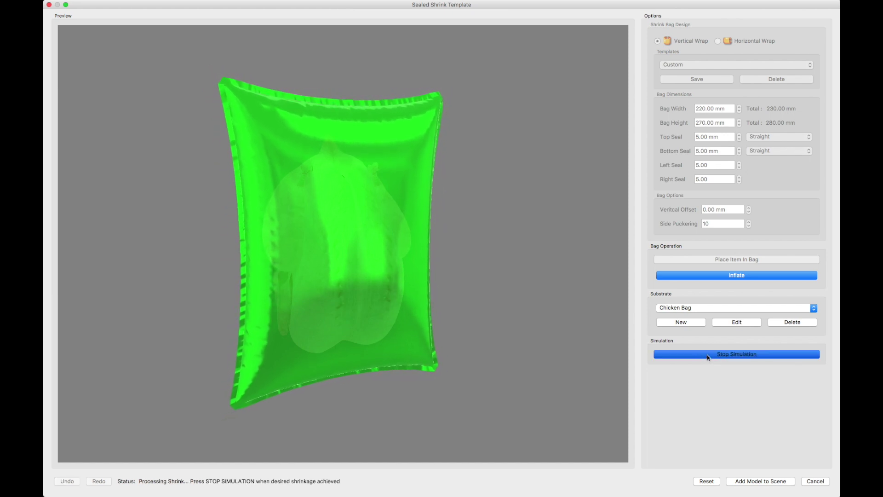
pyautogui.click(707, 355)
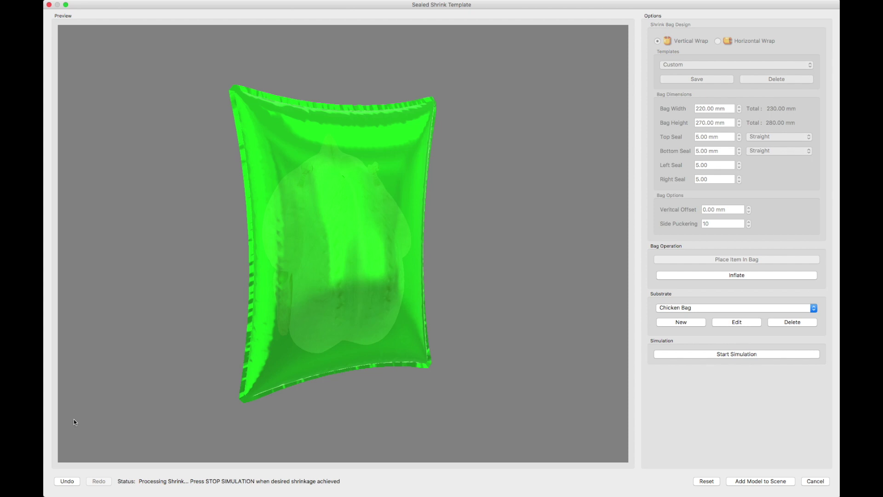
pyautogui.click(67, 481)
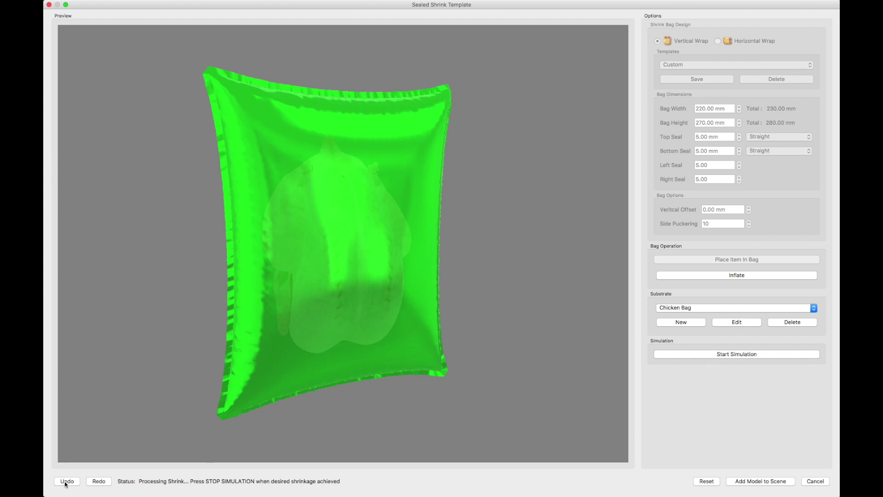
pyautogui.click(67, 481)
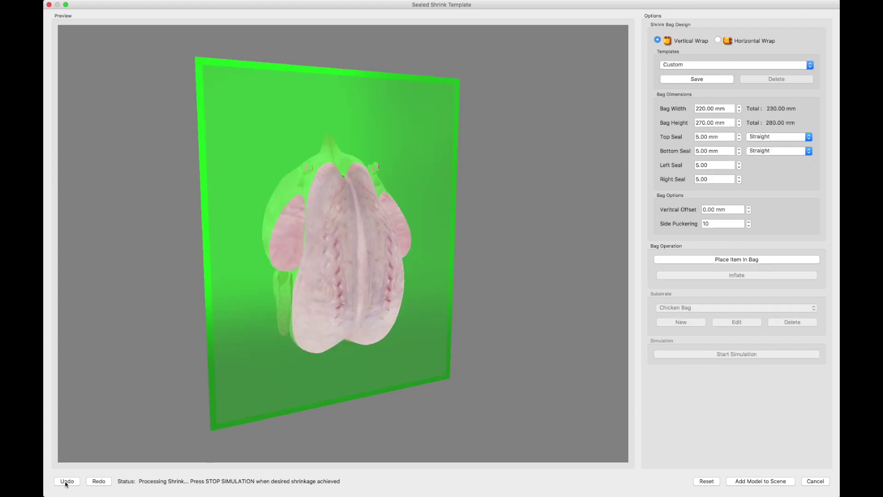
# Reset the bag design to the saved Chicken Bag template and place the chicken inside the bag.
pyautogui.click(705, 484)
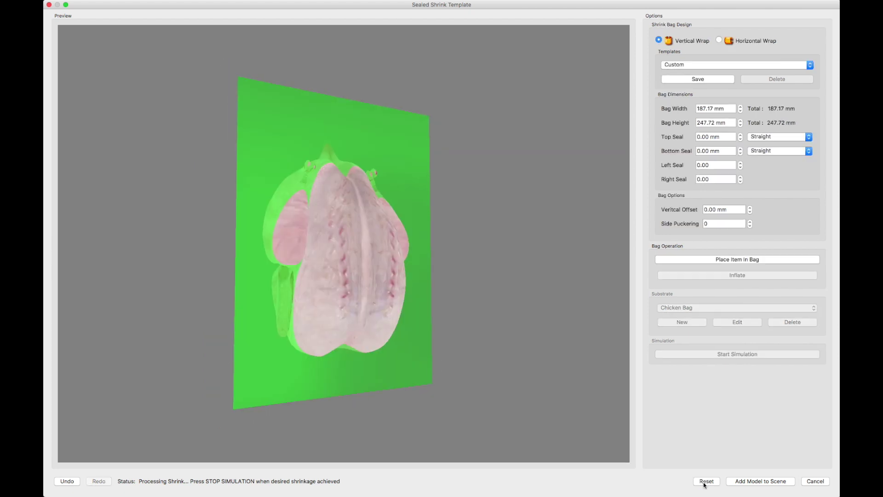
pyautogui.click(686, 65)
pyautogui.click(686, 73)
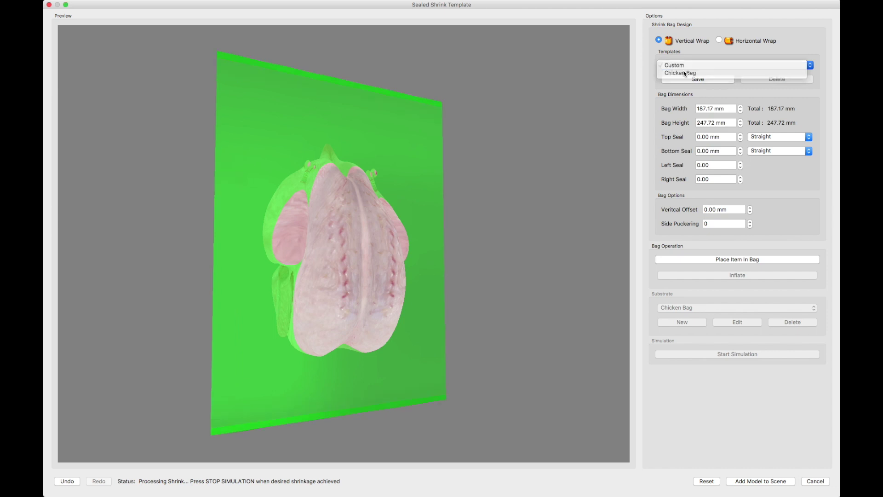
pyautogui.click(698, 259)
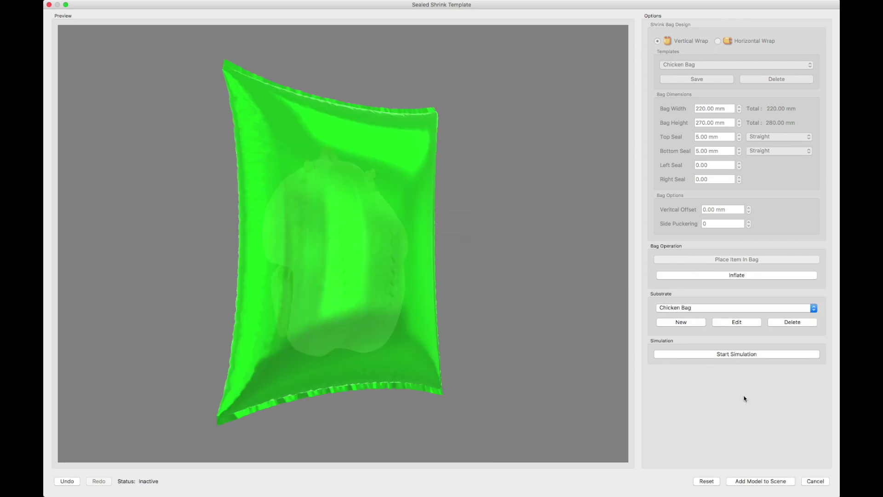
# Run the shrink simulation, checking the film from several sides, and stop it once the bag fits tightly around the chicken.
pyautogui.click(712, 355)
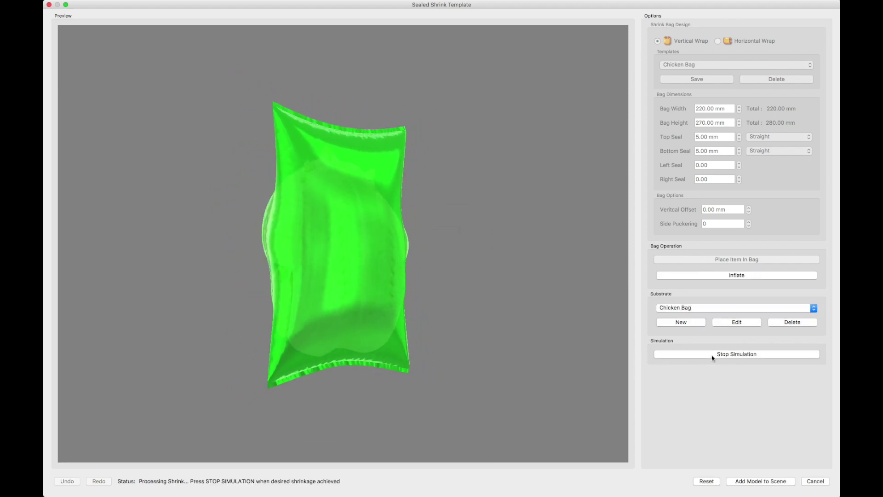
pyautogui.moveTo(368, 295); pyautogui.dragTo(487, 289)
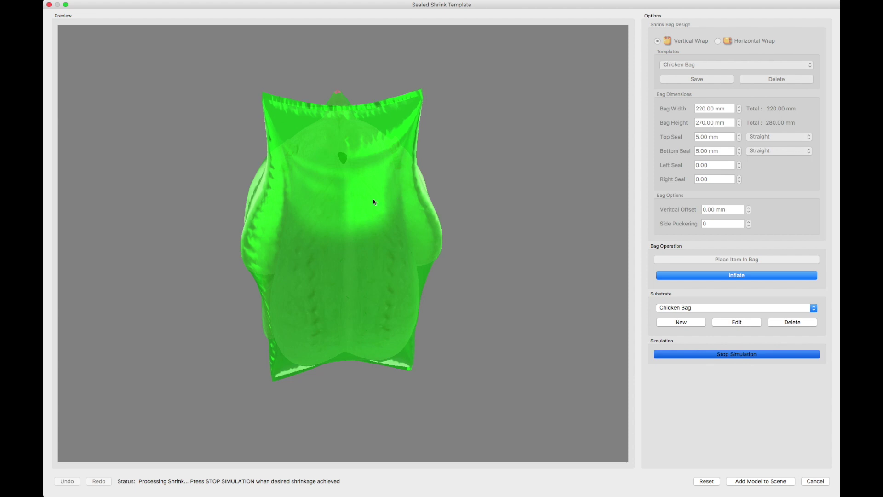
pyautogui.moveTo(373, 199); pyautogui.dragTo(286, 118)
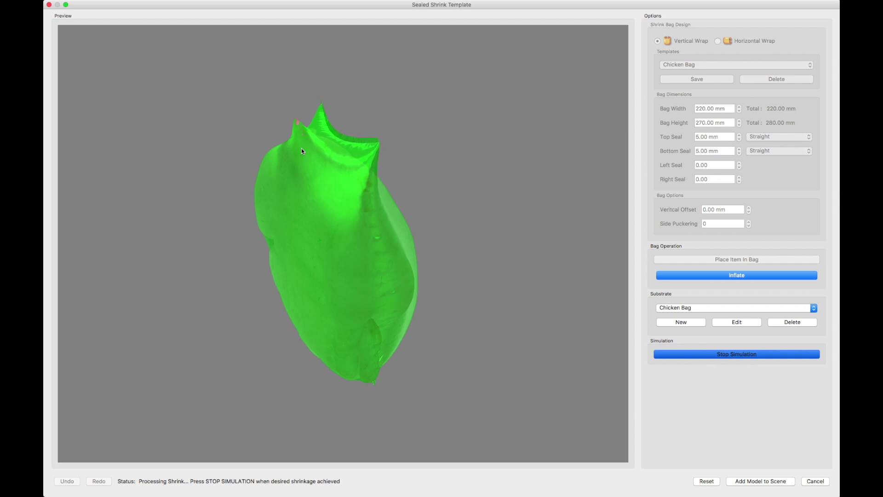
pyautogui.moveTo(302, 148); pyautogui.dragTo(267, 191)
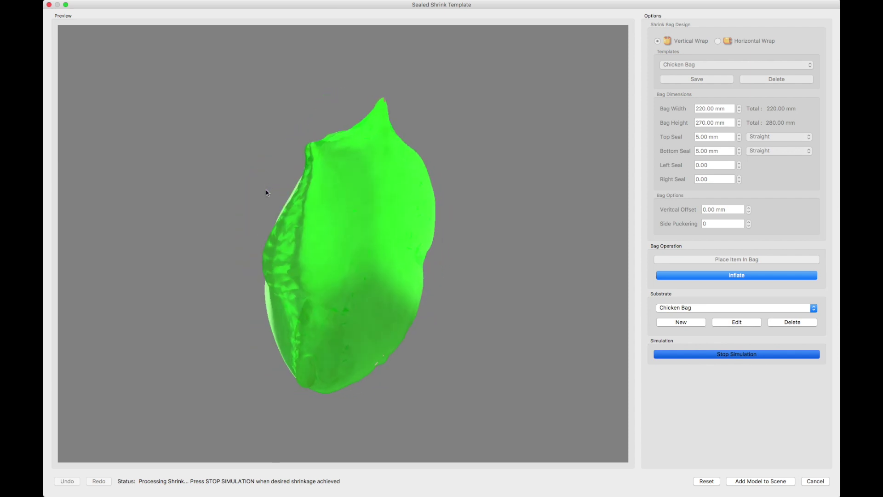
pyautogui.click(709, 354)
# Check the shrunken bag from several angles and add it to the scene as a model.
pyautogui.moveTo(394, 114)
pyautogui.mouseDown()
pyautogui.moveTo(374, 167)
pyautogui.moveTo(396, 177)
pyautogui.moveTo(400, 107)
pyautogui.mouseUp()
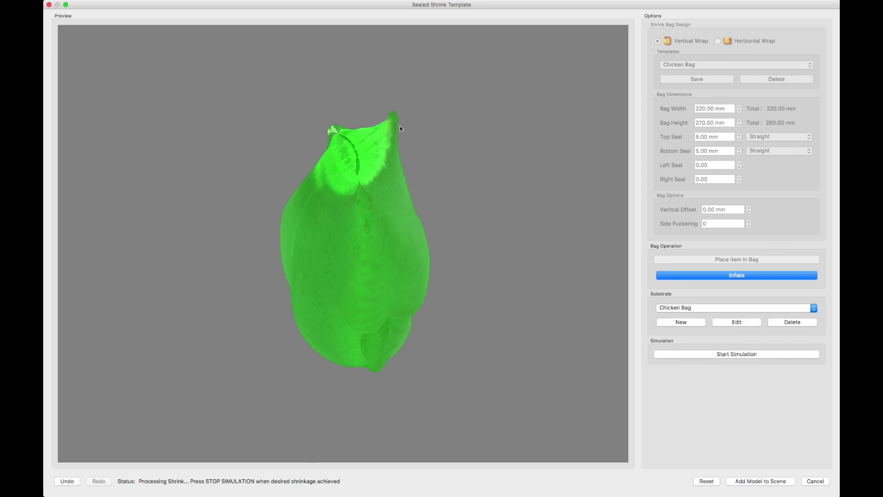
pyautogui.moveTo(386, 111); pyautogui.dragTo(424, 174)
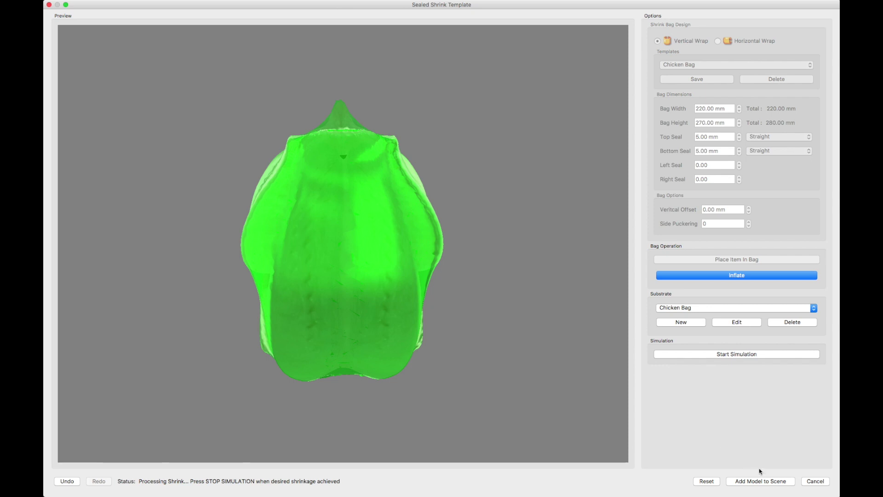
pyautogui.click(760, 482)
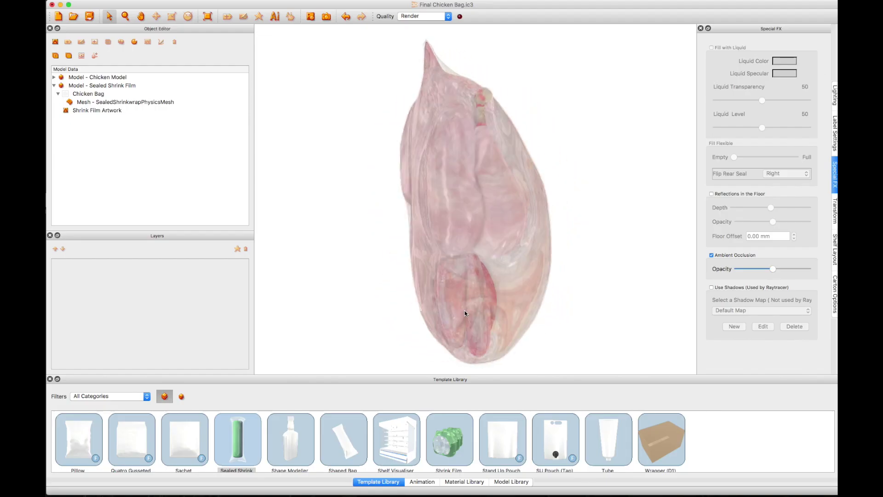
# Apply the Chicken Bag material from the Material Library to the shrink film around the chicken.
pyautogui.moveTo(465, 313); pyautogui.dragTo(567, 315)
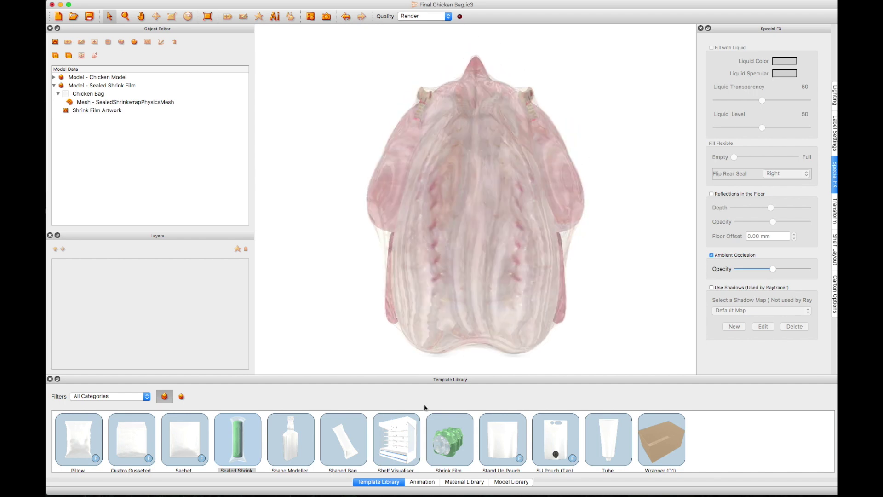
pyautogui.click(459, 483)
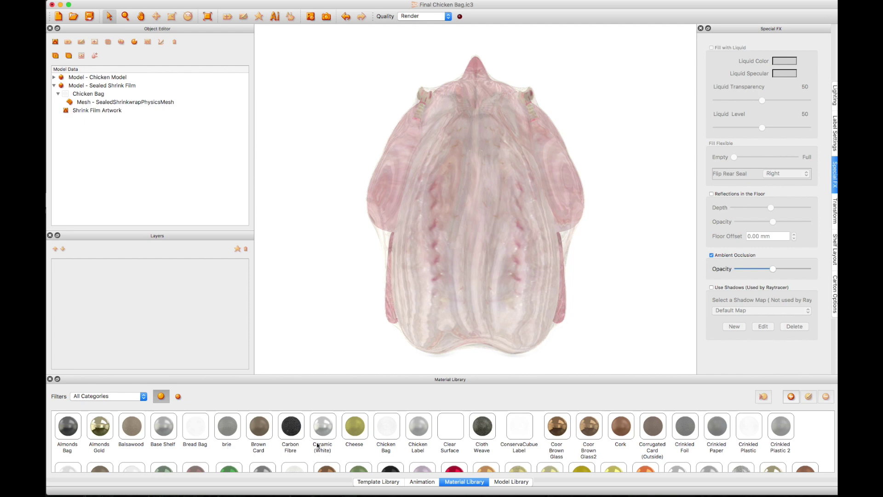
pyautogui.moveTo(386, 433); pyautogui.dragTo(457, 280)
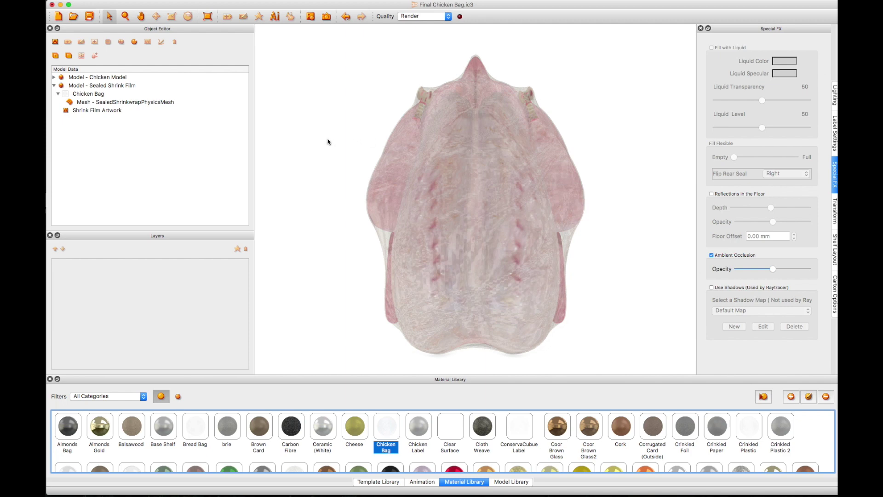
# Link the shrink film artwork to Illustrator and paste the design from Chicken Bag.ai into its Artwork layer.
pyautogui.click(275, 17)
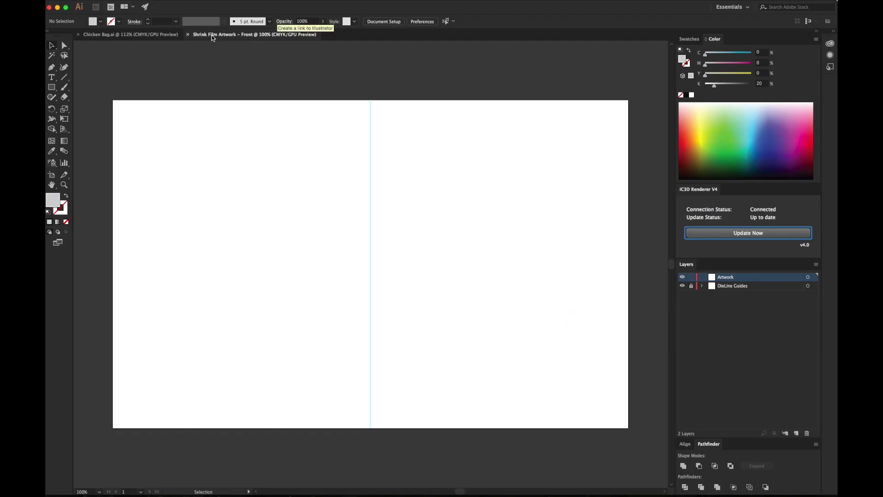
pyautogui.click(141, 35)
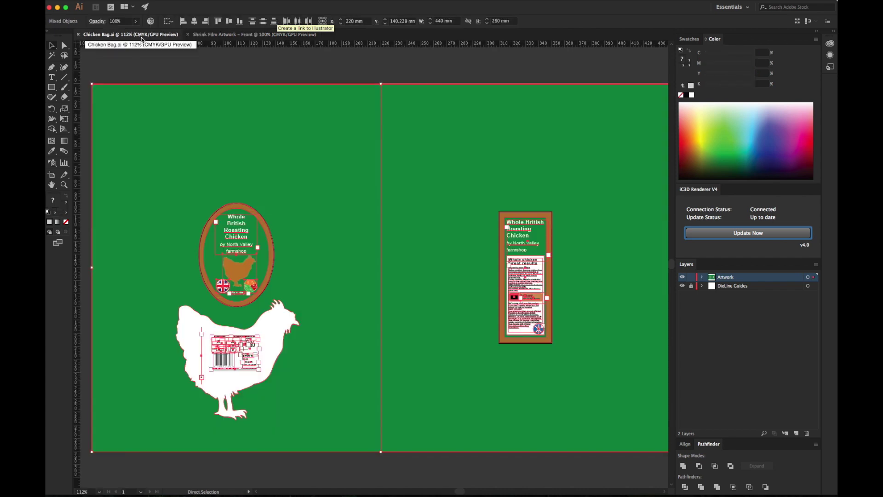
pyautogui.click(235, 36)
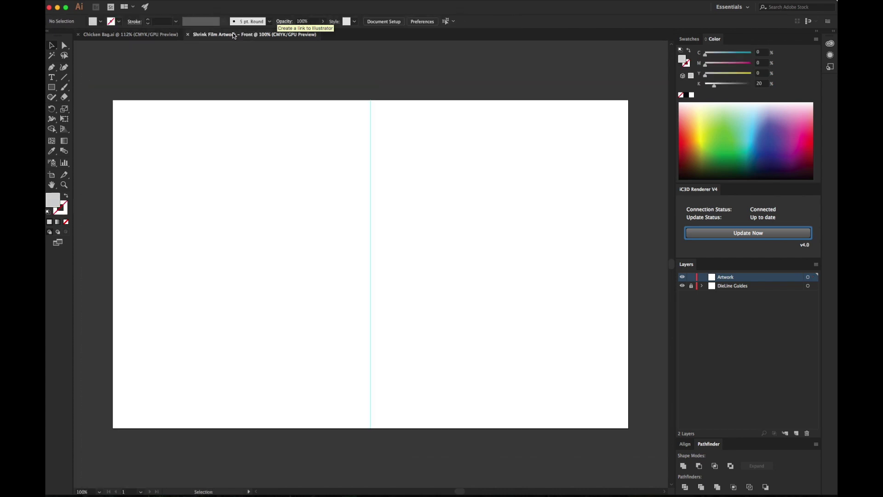
pyautogui.press('super+v')
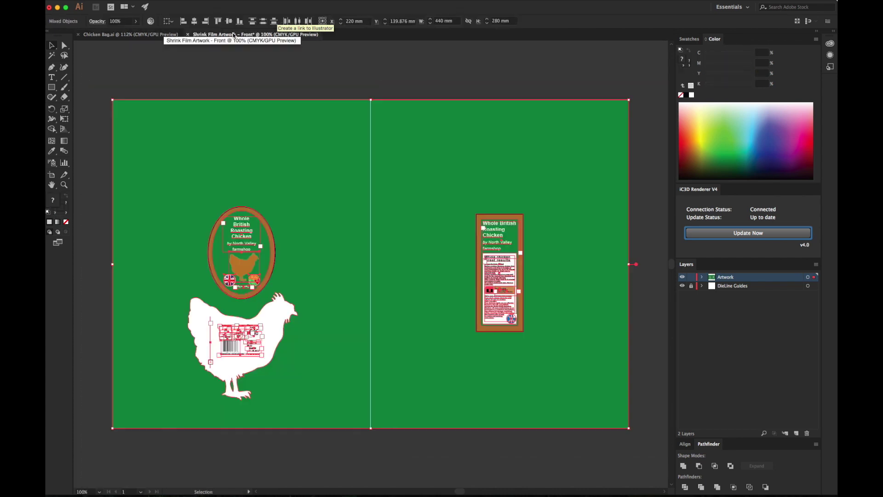
# Give the barcode label group on the white hen a 10-row, 10-column envelope mesh and apply the Front View extended warp at 100% influence.
pyautogui.click(86, 158)
pyautogui.click(240, 338)
pyautogui.click(156, 4)
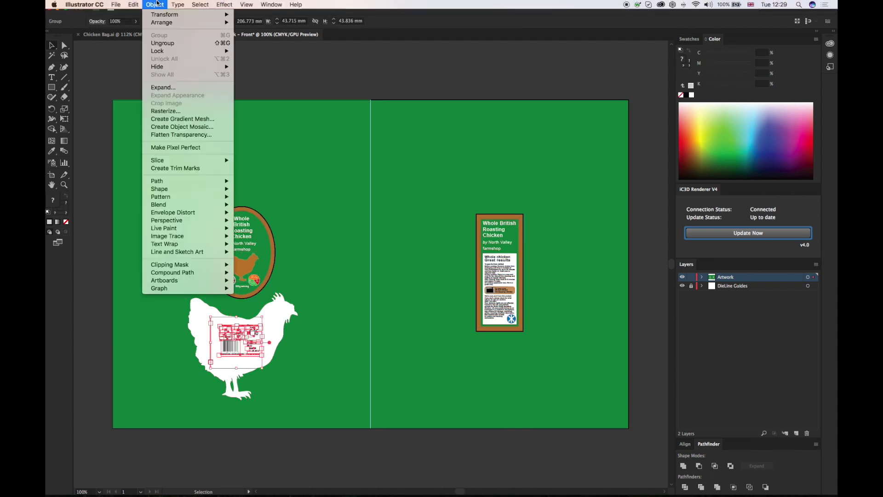
pyautogui.moveTo(184, 213)
pyautogui.click(270, 223)
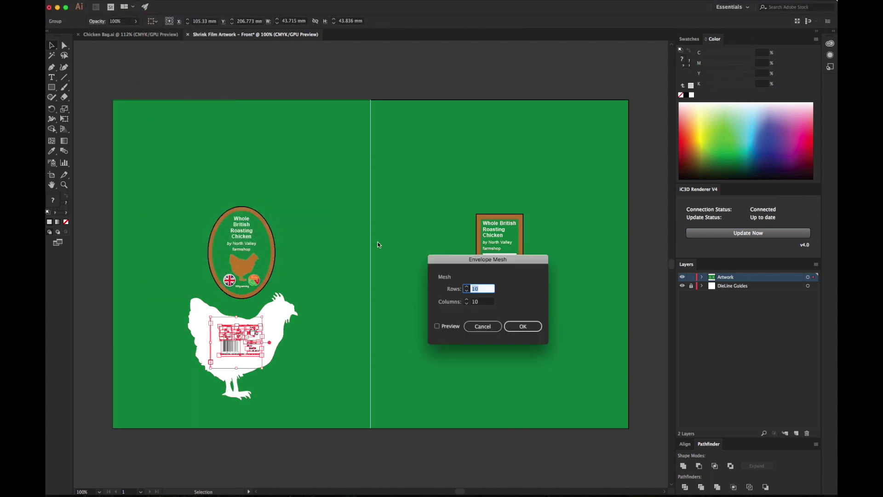
pyautogui.click(522, 331)
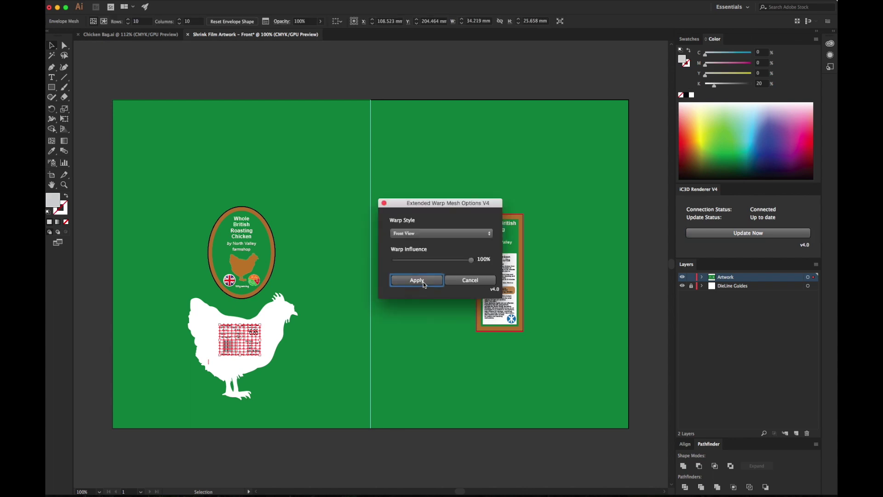
pyautogui.click(424, 282)
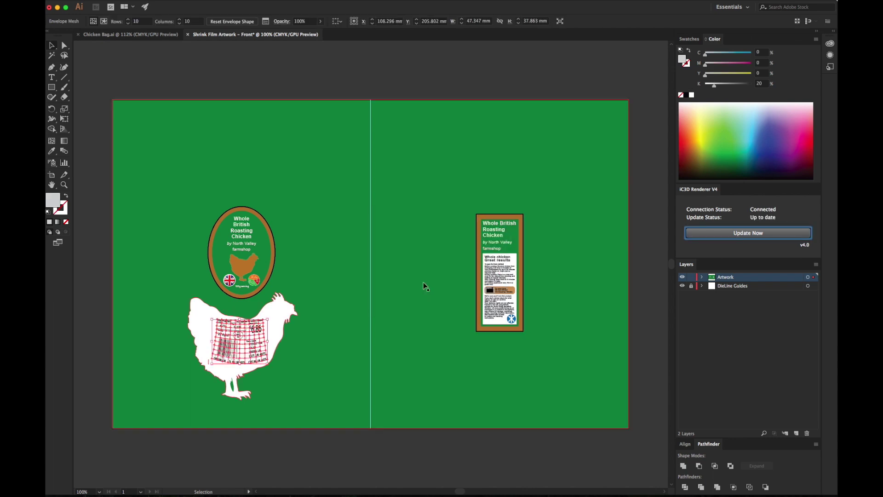
# Switch back to iC3D and rotate the finished bag to examine the artwork and the barcode label on its front.
pyautogui.press('super+Tab')
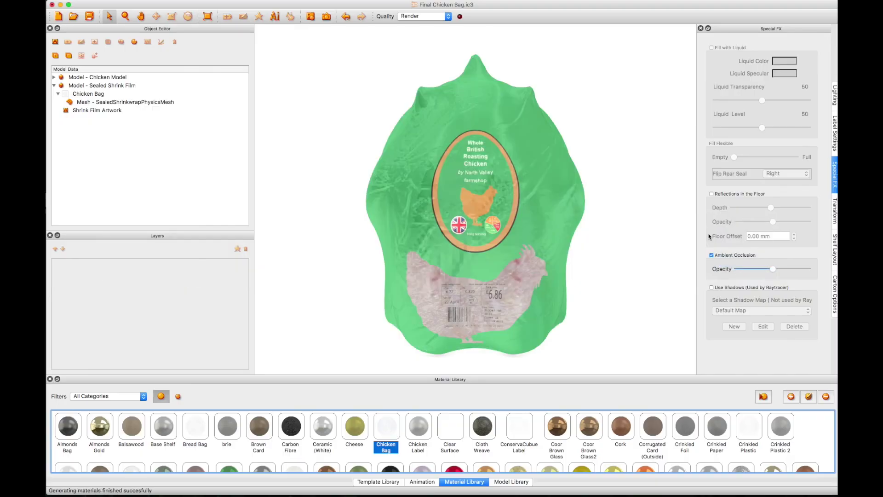
pyautogui.moveTo(643, 221); pyautogui.dragTo(749, 151)
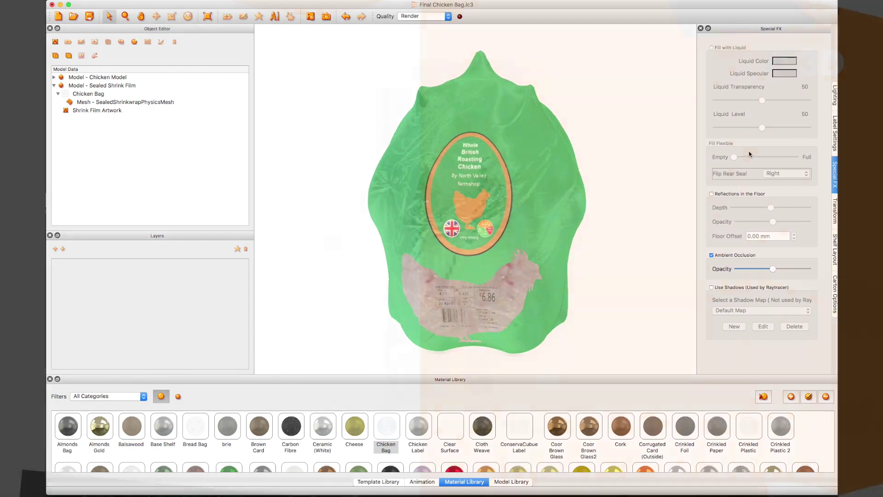